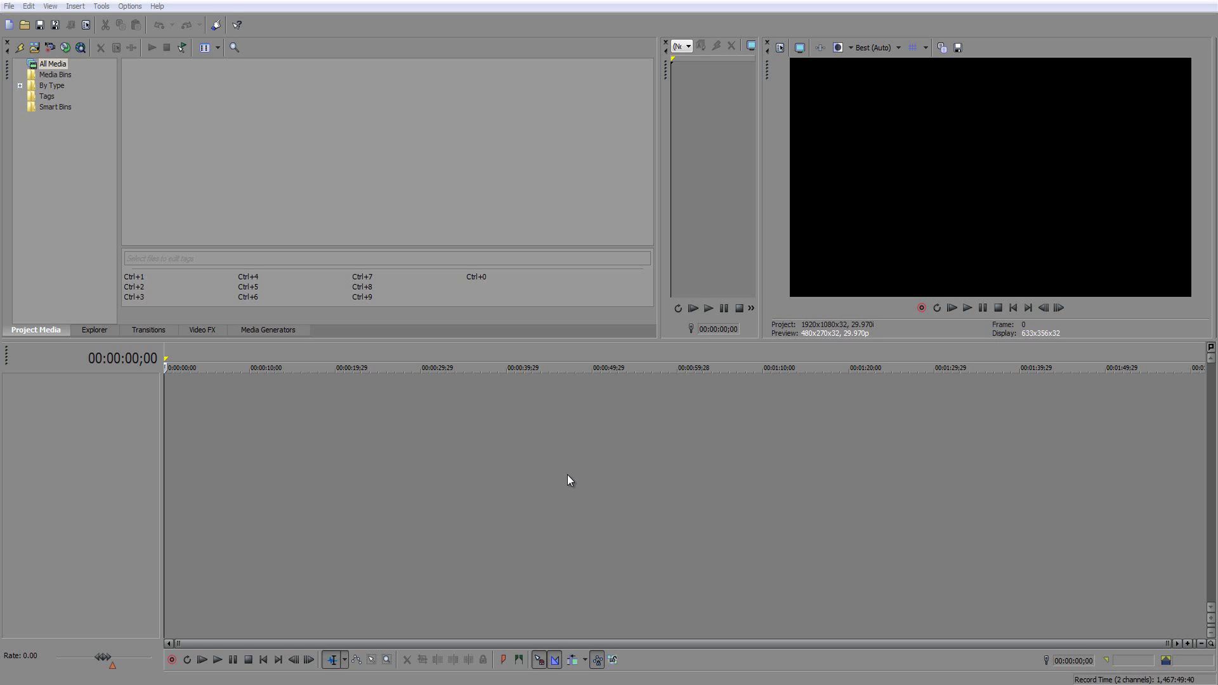
- Open the Libraries > Videos > 60 FPS folder holding the Warframe .avi beside the empty Vegas project
{"action": "left_click", "coordinate": [70, 684]}
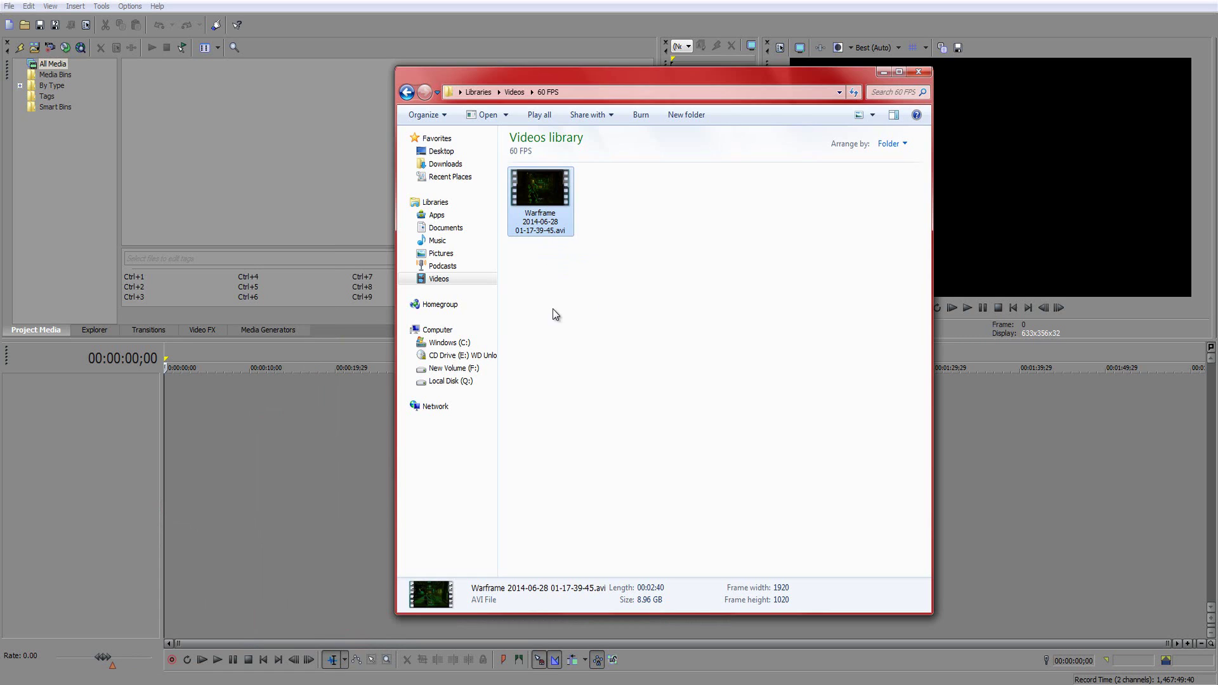
- Launch Fraps by searching 'fraps' from the Start menu
{"action": "left_click", "coordinate": [605, 273]}
{"action": "left_click_drag", "start_coordinate": [606, 271], "coordinate": [507, 166]}
{"action": "left_click", "coordinate": [583, 191]}
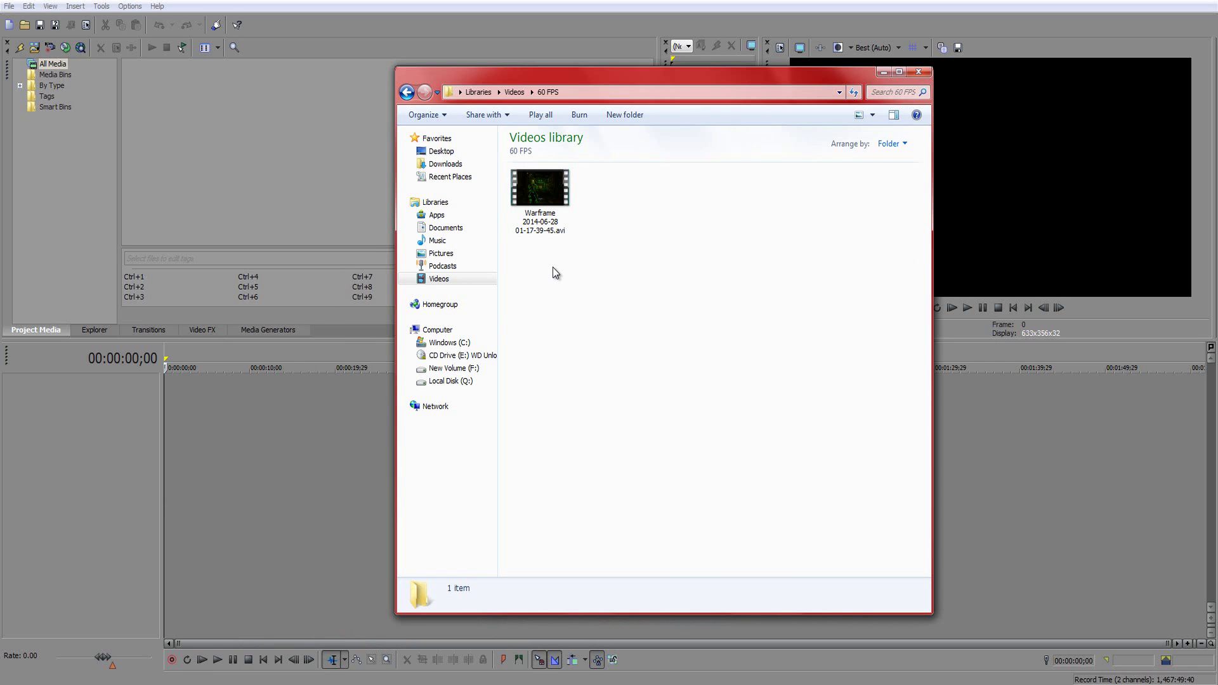
{"action": "key", "text": "super"}
{"action": "type", "text": "fraps"}
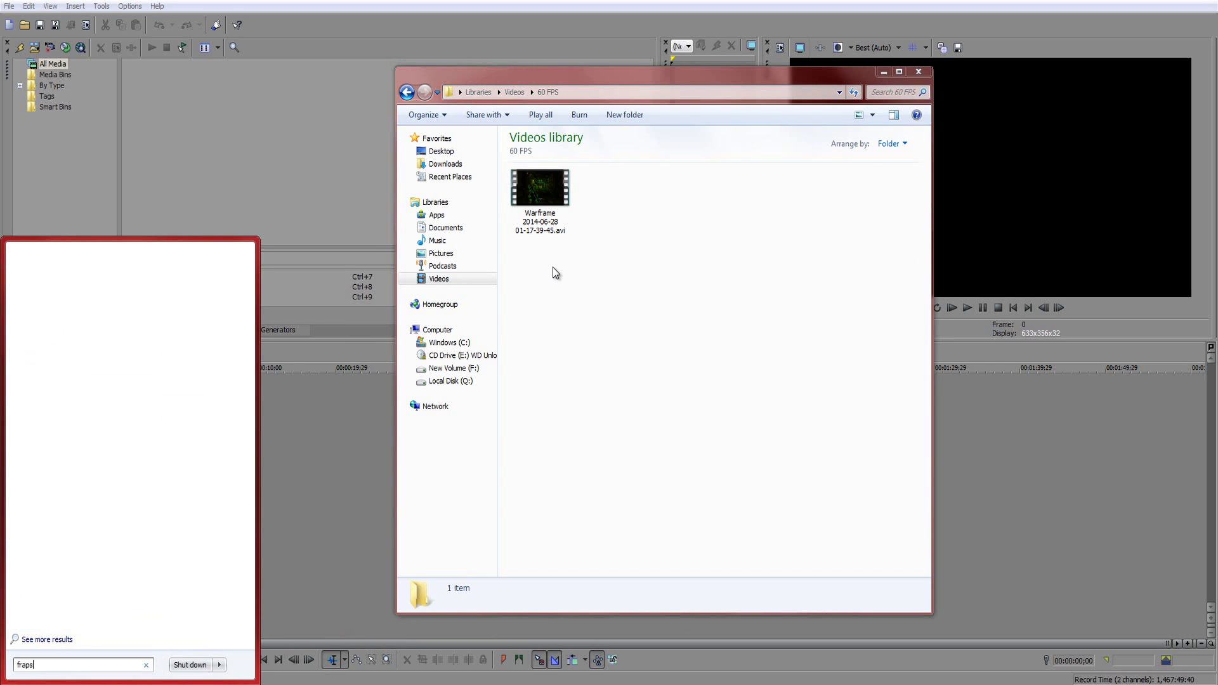
{"action": "key", "text": "Return"}
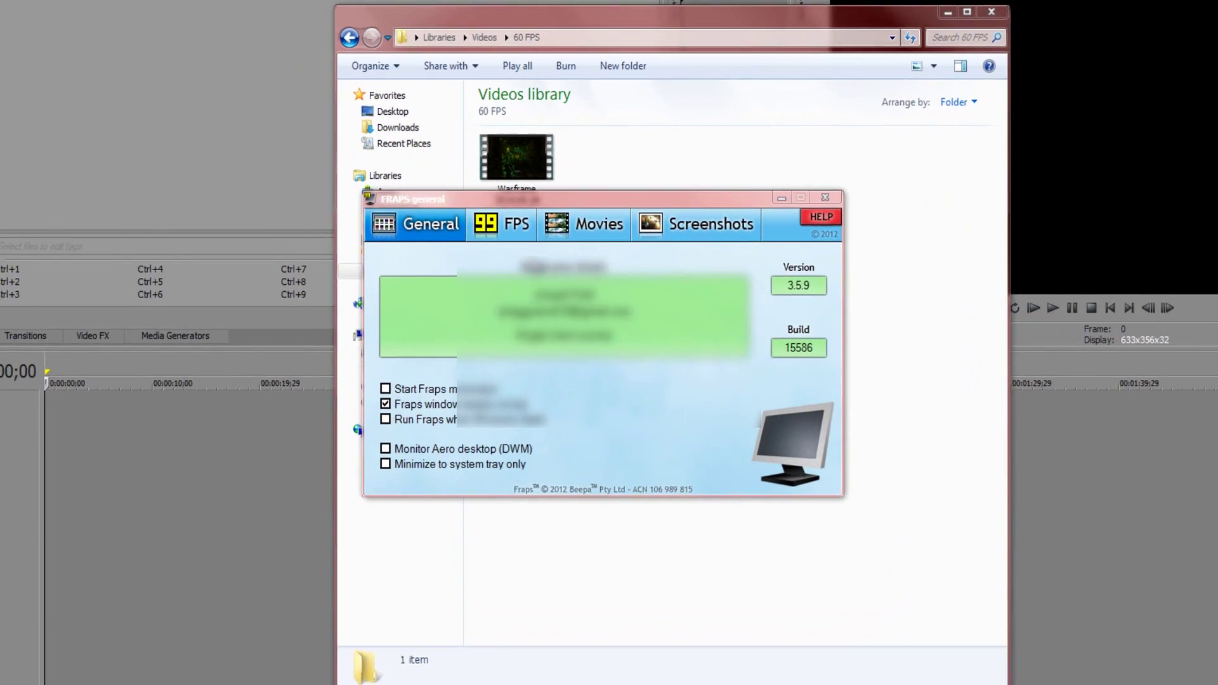
- Set Fraps' custom movie capture rate to 60 fps, then exit Fraps
{"action": "left_click", "coordinate": [593, 240]}
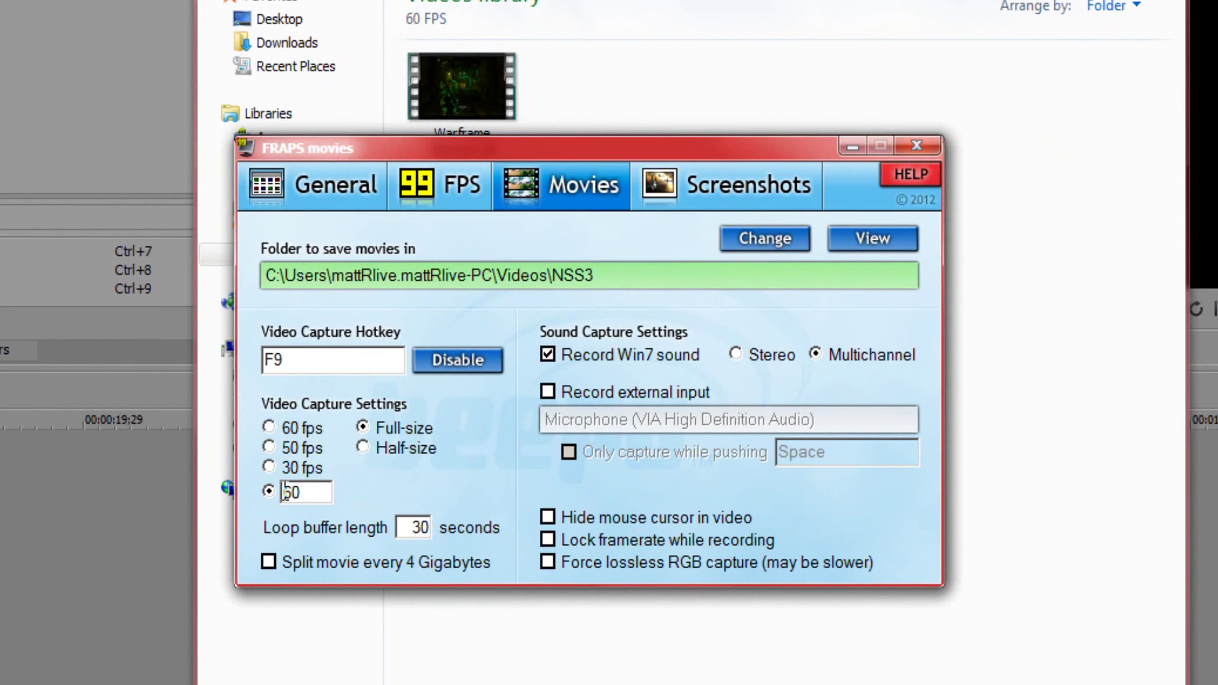
{"action": "double_click", "coordinate": [313, 493]}
{"action": "type", "text": "60"}
{"action": "left_click", "coordinate": [915, 144]}
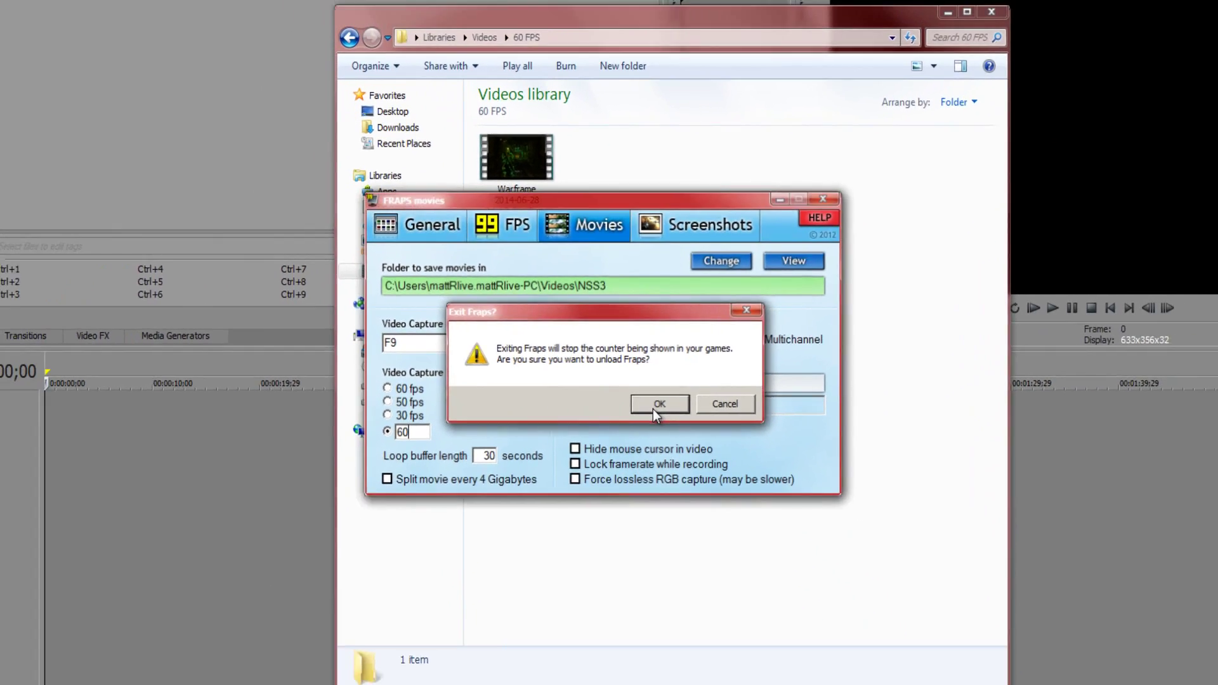
{"action": "left_click", "coordinate": [712, 443]}
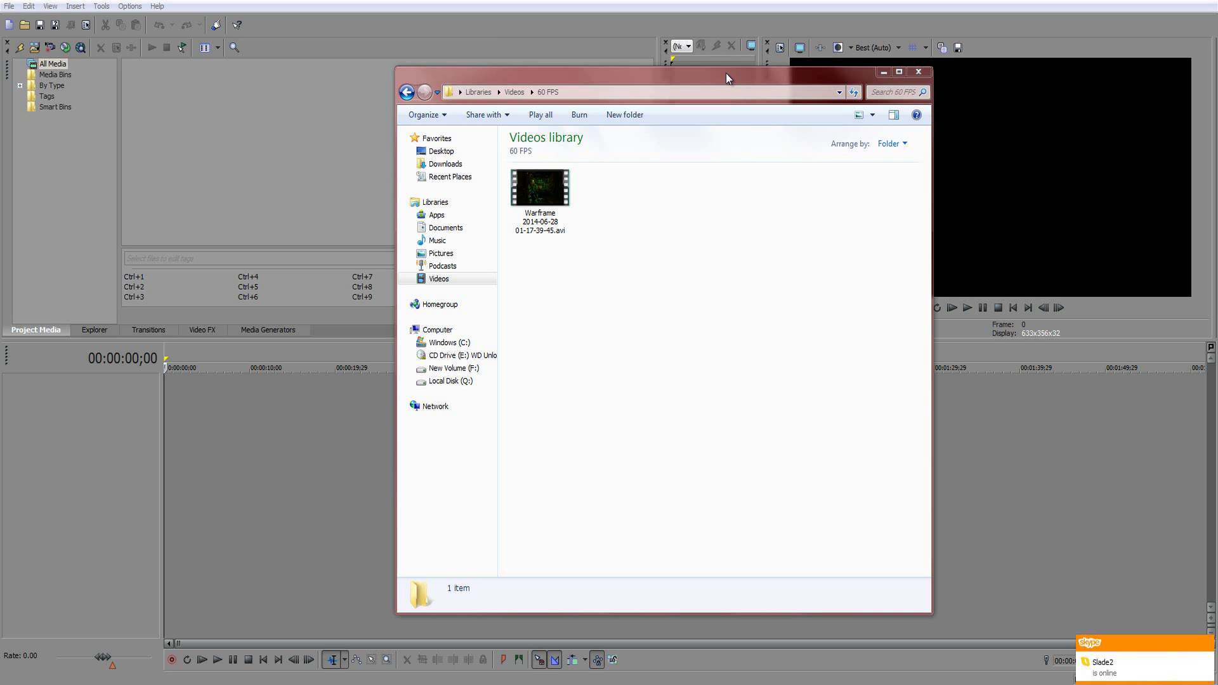
- Drag the Warframe .avi onto the timeline, declining to match project settings to the clip
{"action": "left_click_drag", "start_coordinate": [726, 74], "coordinate": [1001, 33]}
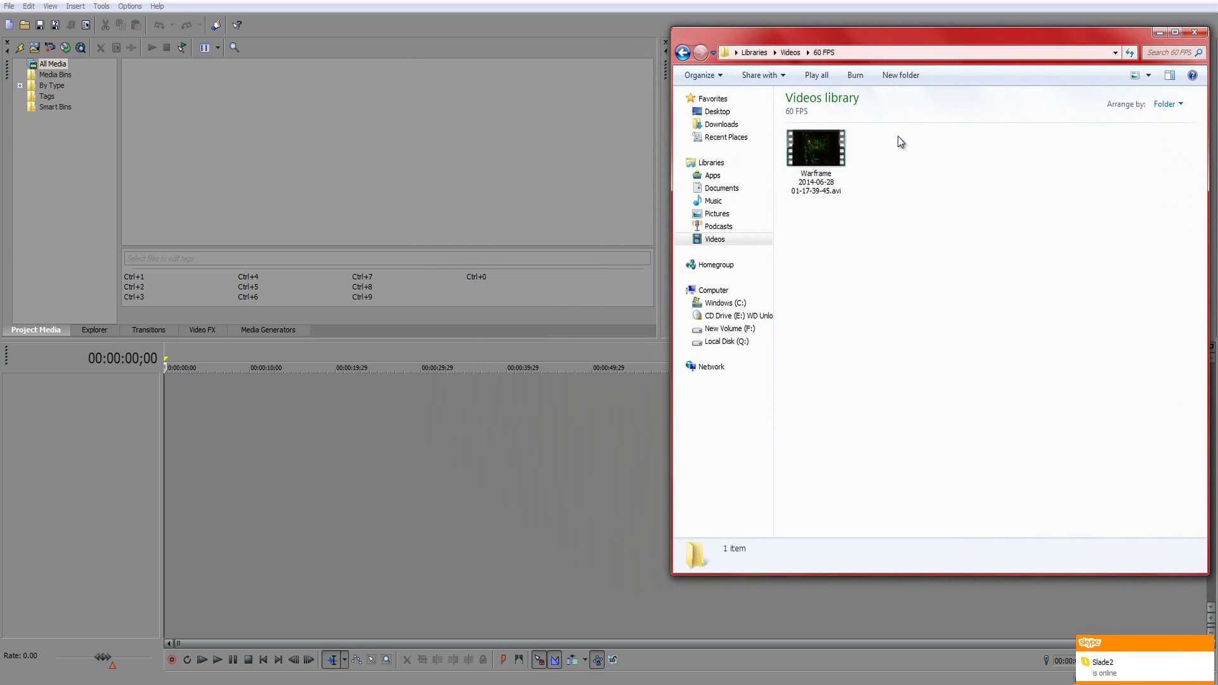
{"action": "left_click", "coordinate": [829, 159]}
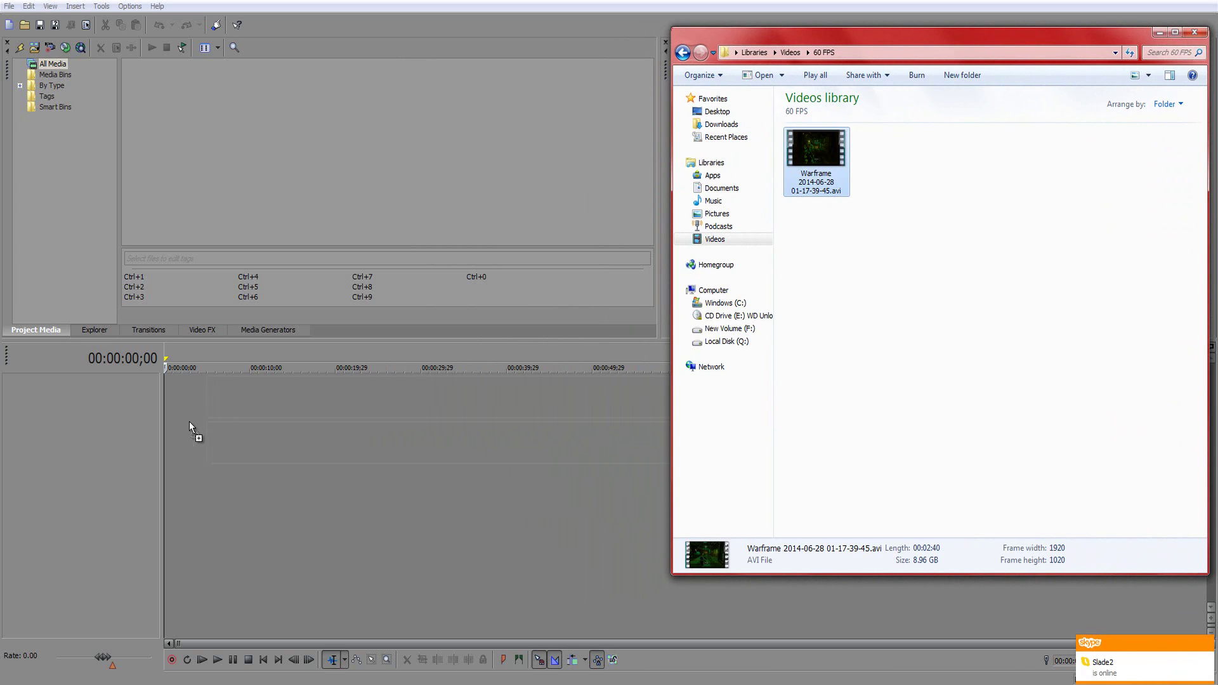
{"action": "left_click_drag", "start_coordinate": [189, 421], "coordinate": [166, 424]}
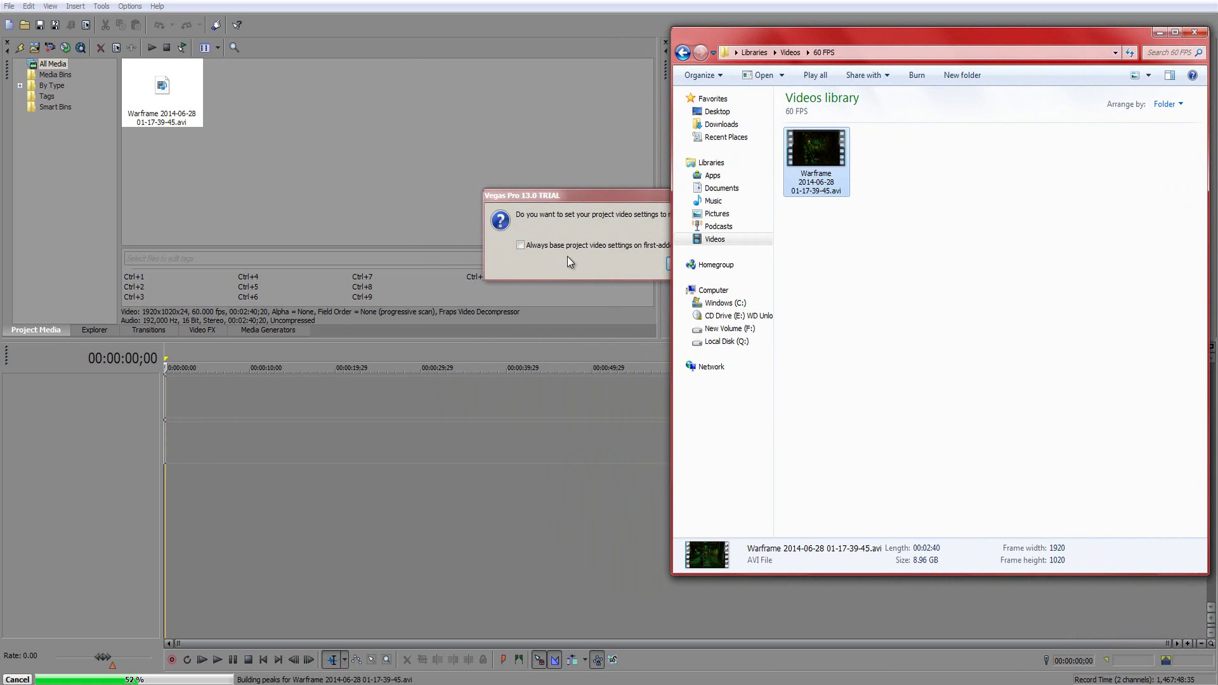
{"action": "left_click_drag", "start_coordinate": [588, 195], "coordinate": [447, 197]}
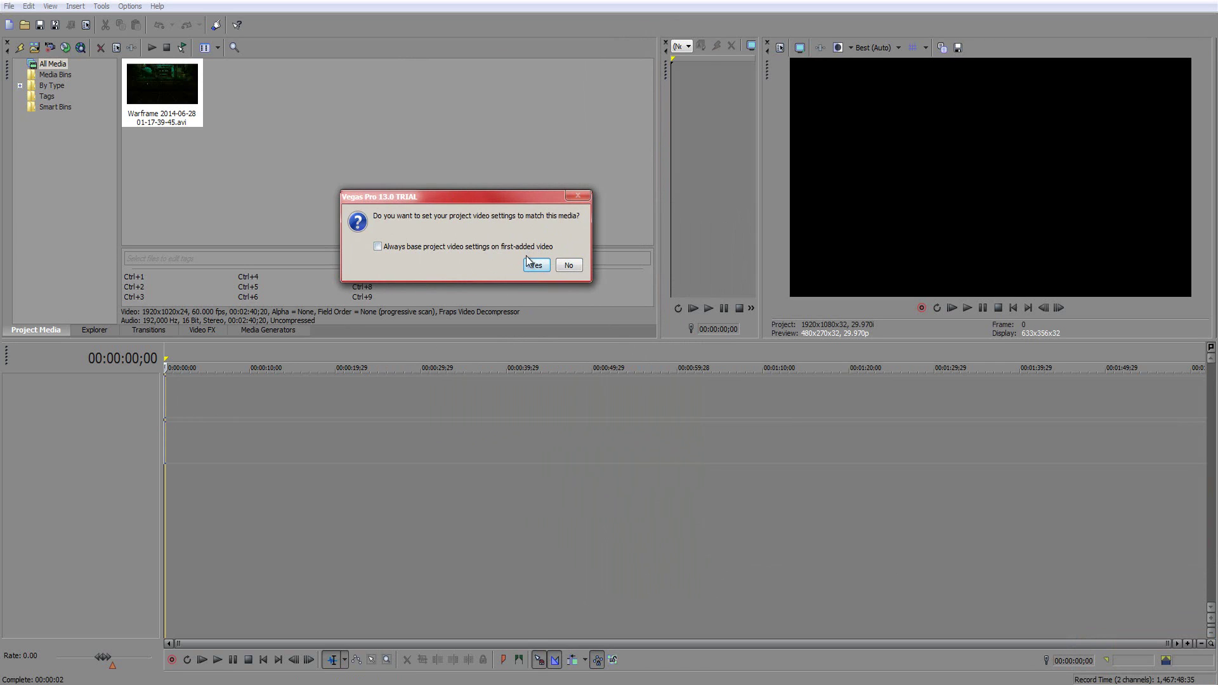
{"action": "left_click", "coordinate": [569, 265]}
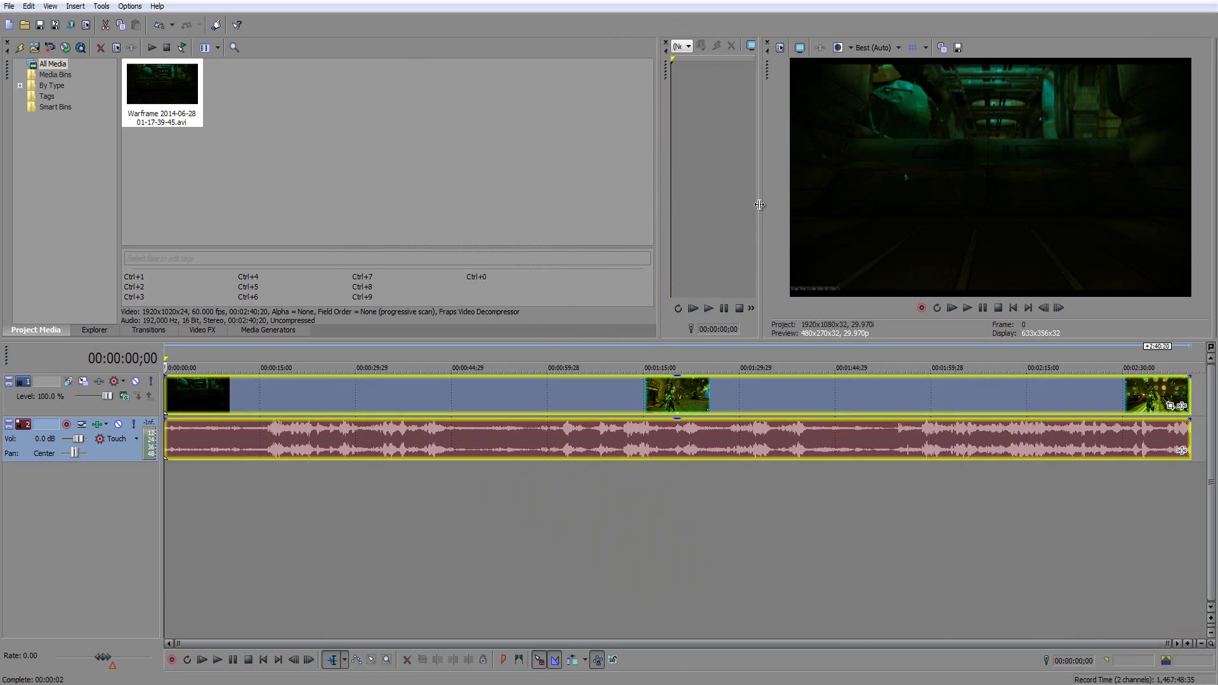
- Turn off Maintain aspect ratio in the Warframe clip's event properties
{"action": "left_click", "coordinate": [617, 491]}
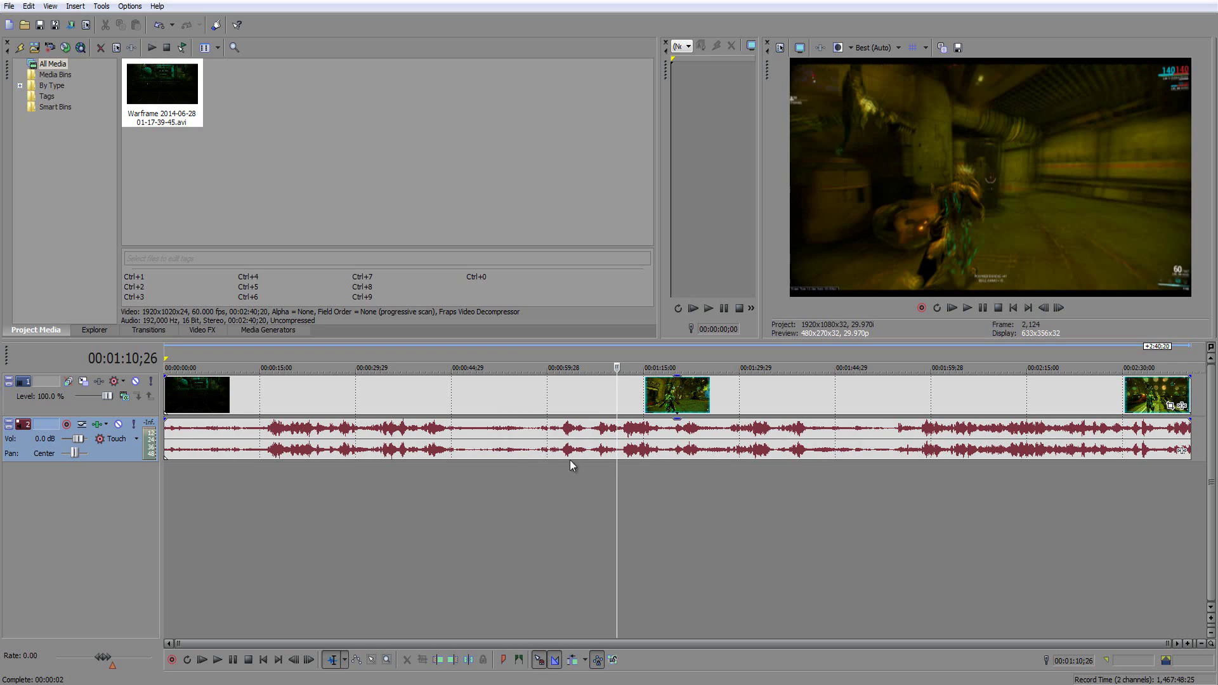
{"action": "right_click", "coordinate": [1055, 404]}
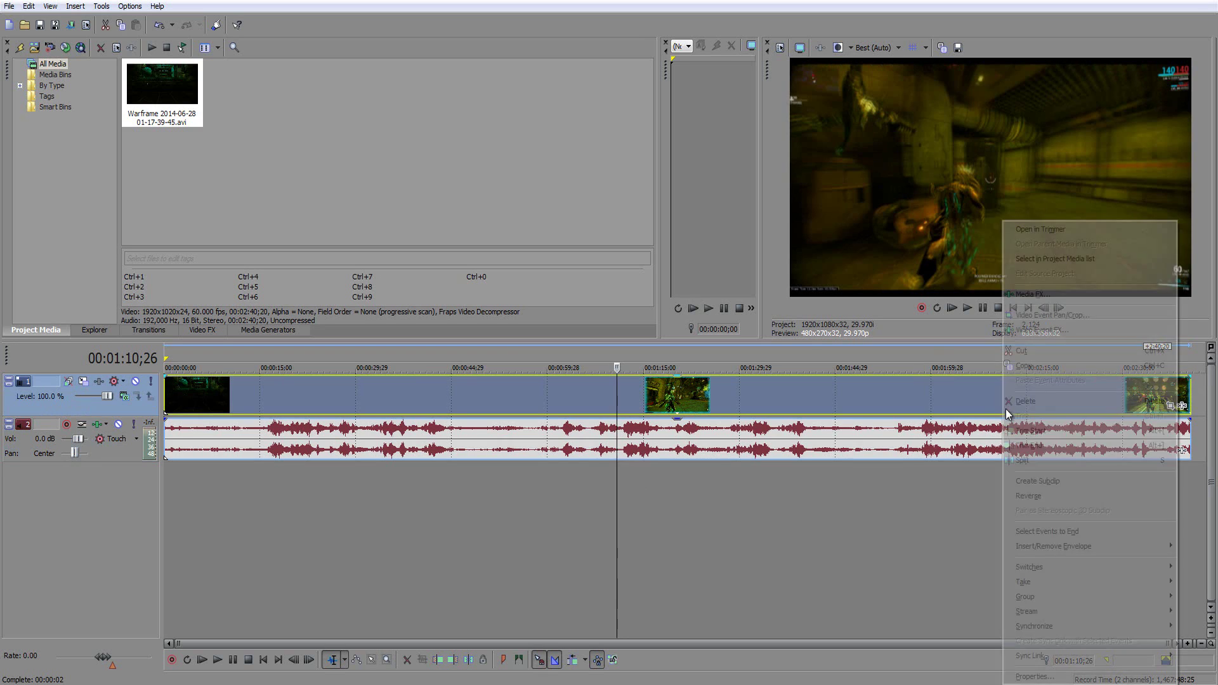
{"action": "left_click", "coordinate": [1047, 673]}
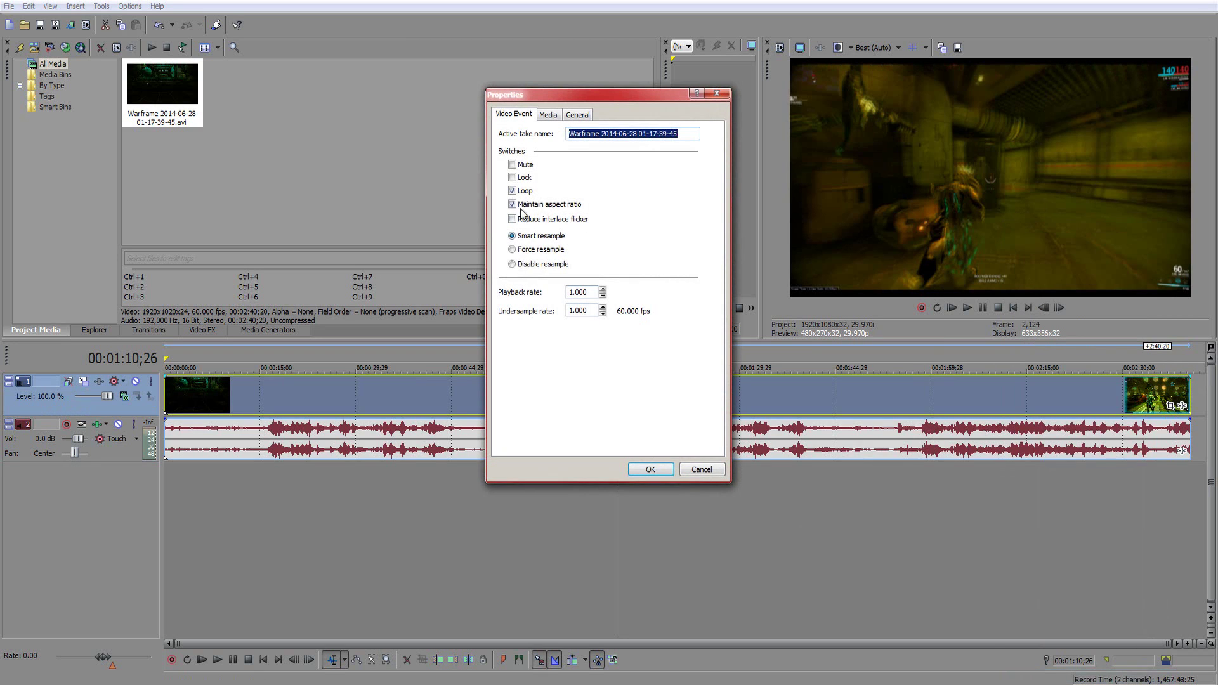
{"action": "left_click", "coordinate": [513, 205]}
{"action": "left_click", "coordinate": [648, 469]}
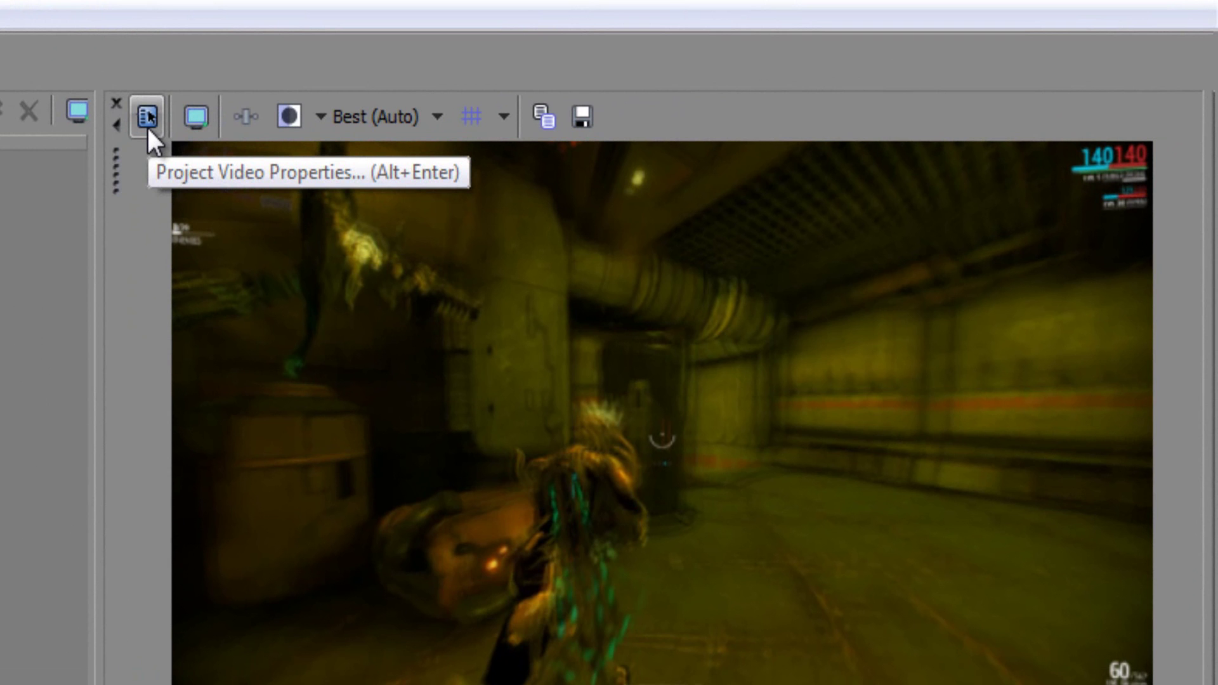
- Set the 1920x1080 project's frame rate to 59.940 fps, apply it, and recheck the settings
{"action": "left_click", "coordinate": [148, 121]}
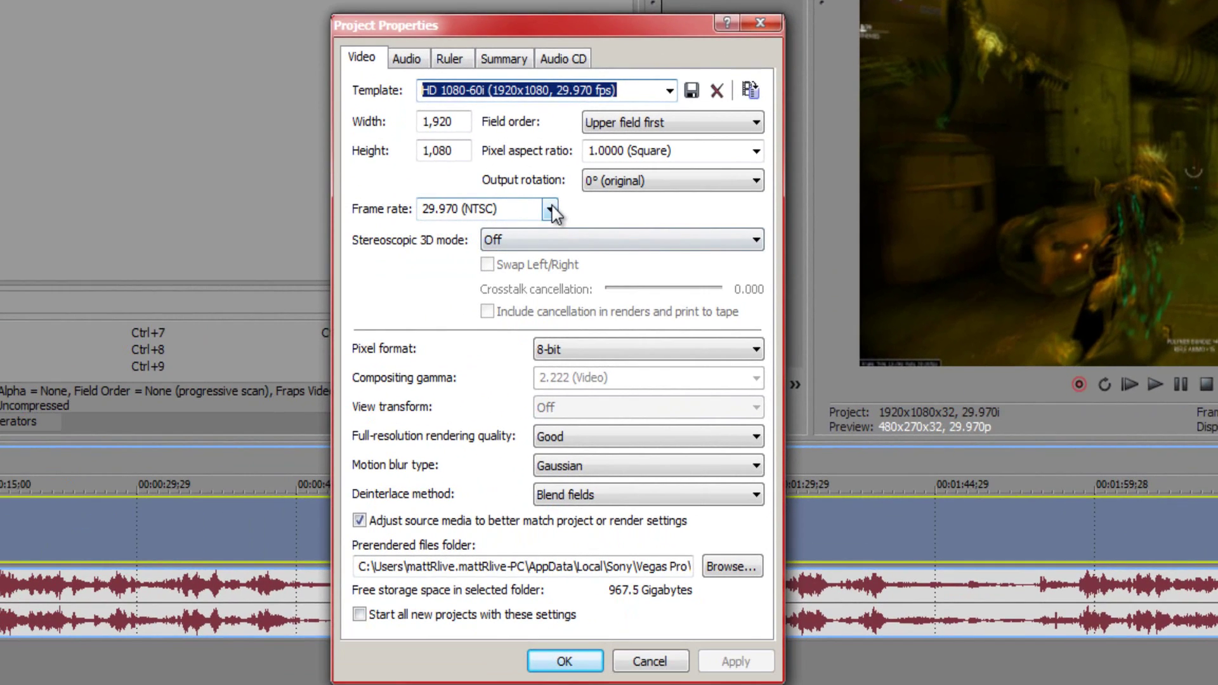
{"action": "left_click", "coordinate": [549, 209]}
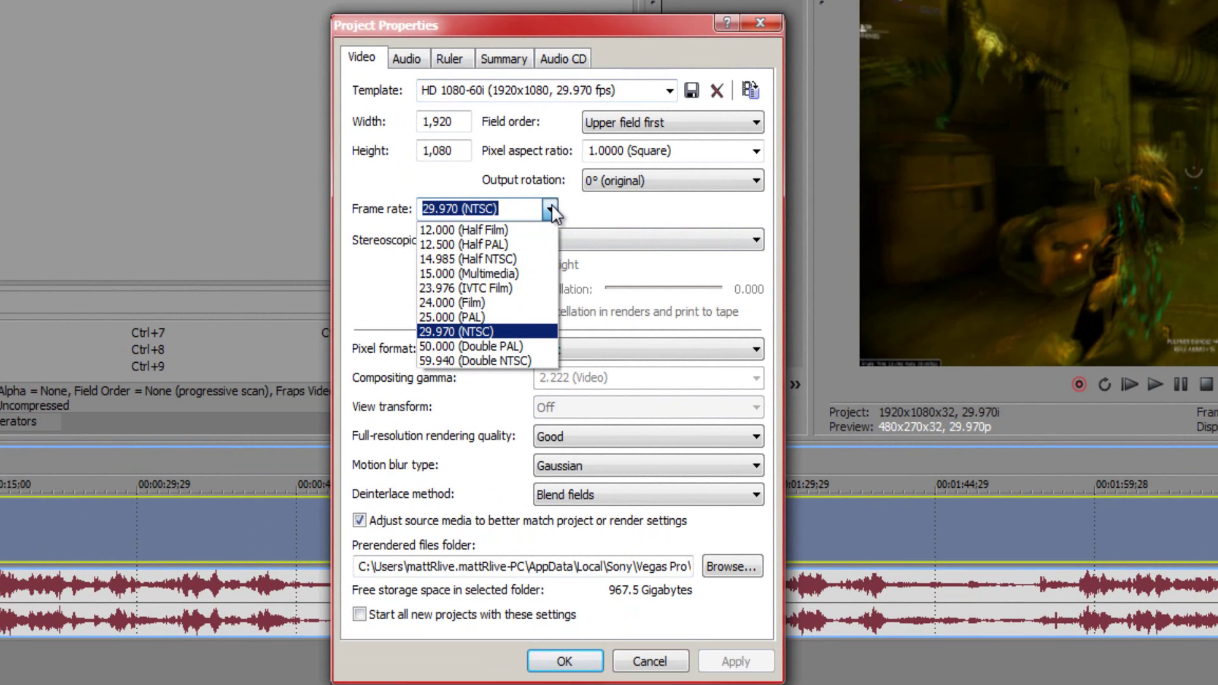
{"action": "left_click", "coordinate": [456, 362]}
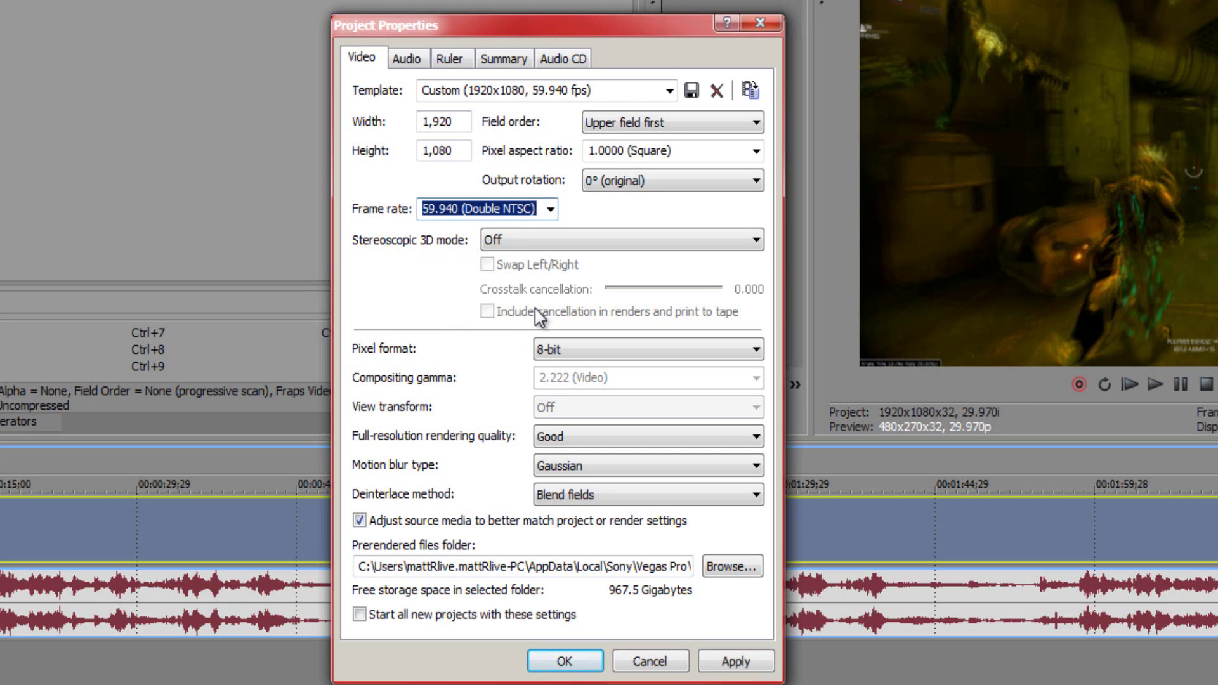
{"action": "left_click", "coordinate": [736, 661]}
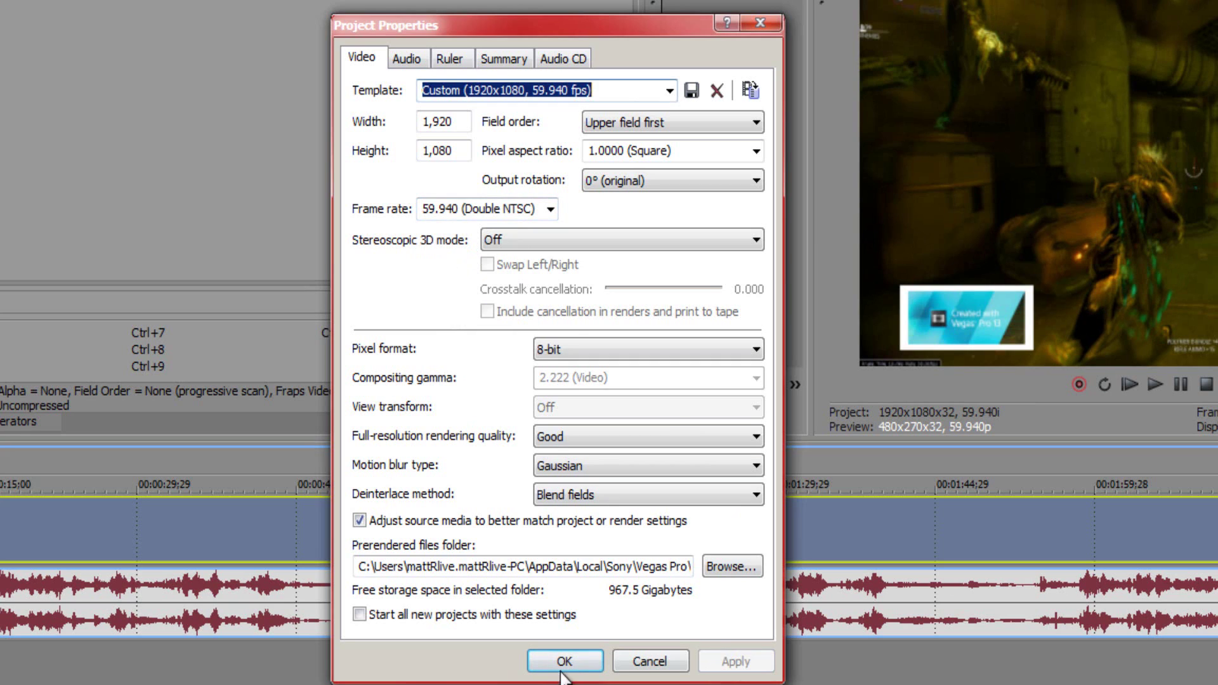
{"action": "left_click", "coordinate": [565, 661]}
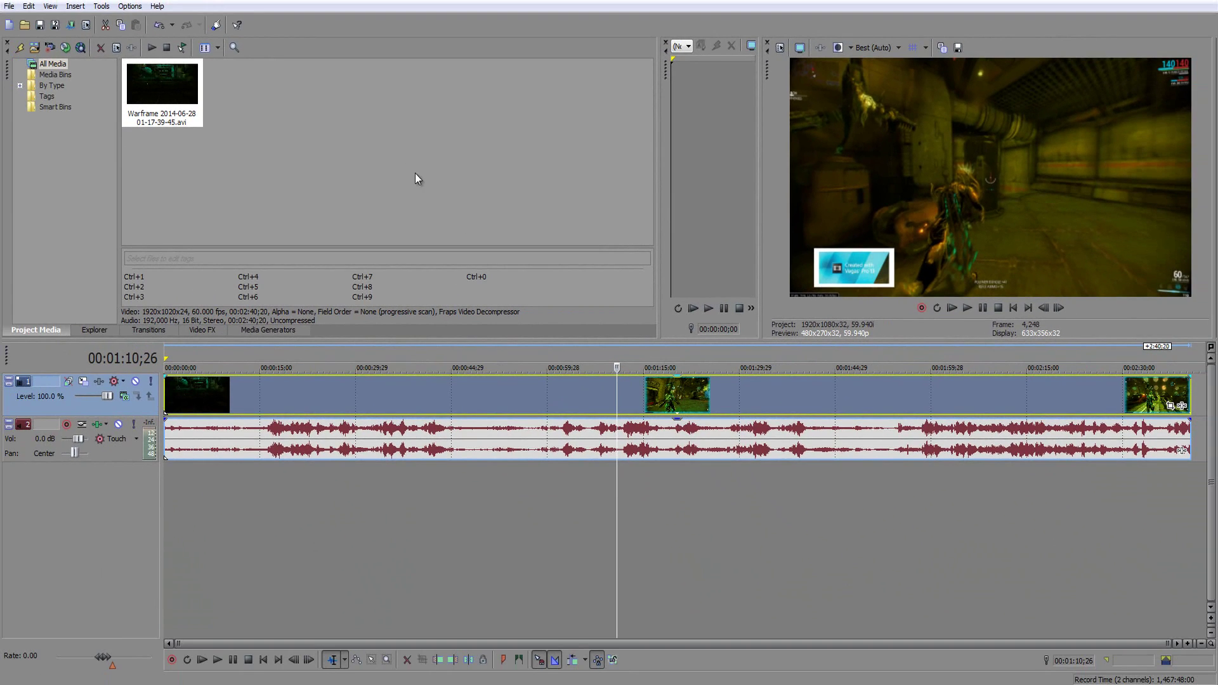
{"action": "left_click", "coordinate": [782, 49]}
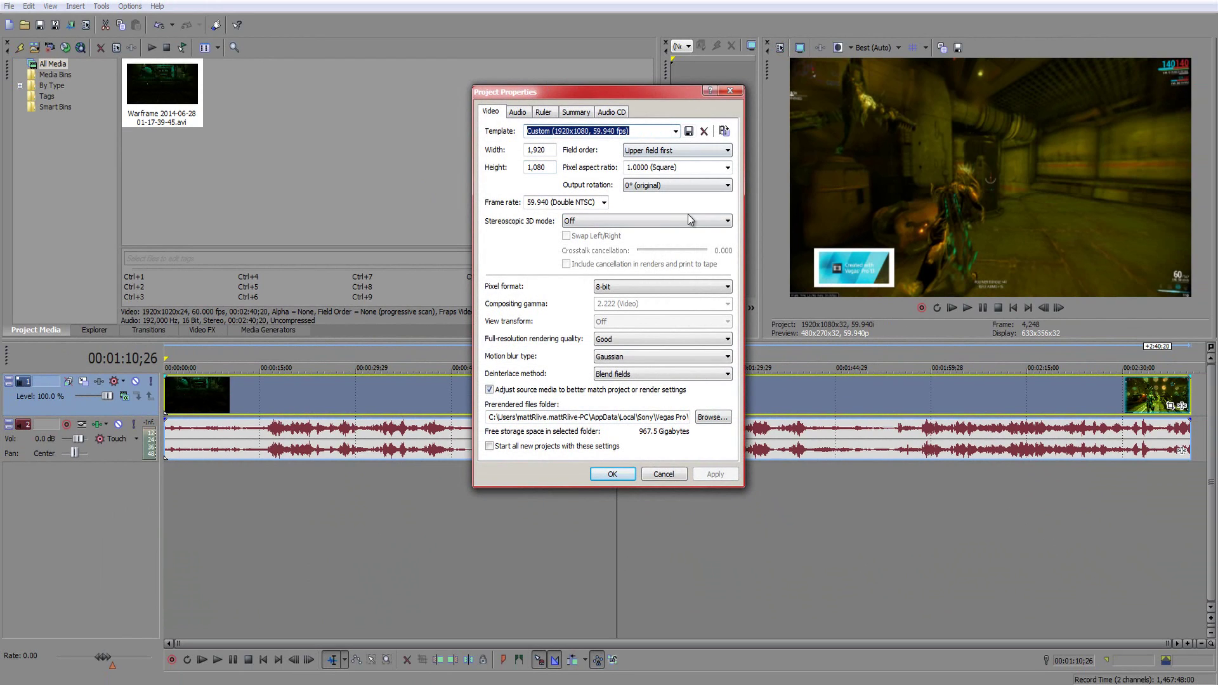
{"action": "left_click", "coordinate": [729, 93]}
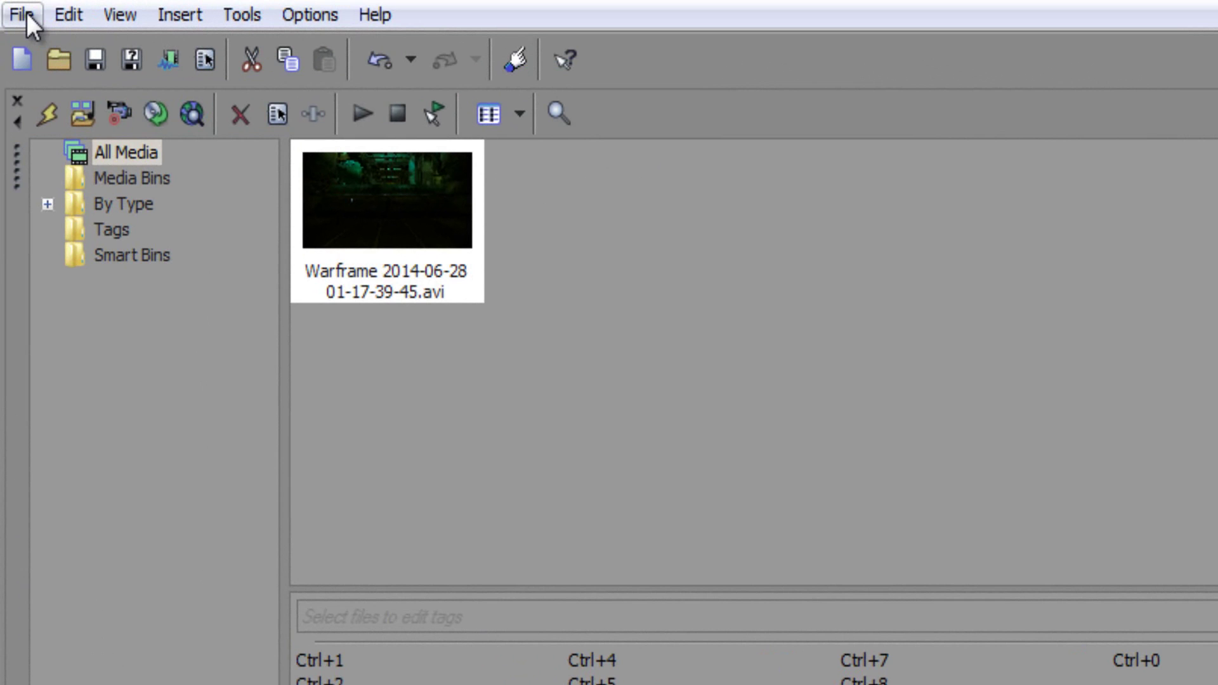
- In Render As, customize the Windows Media Video V11 '6 Mbps HD 720-30p Video' template
{"action": "left_click", "coordinate": [26, 13]}
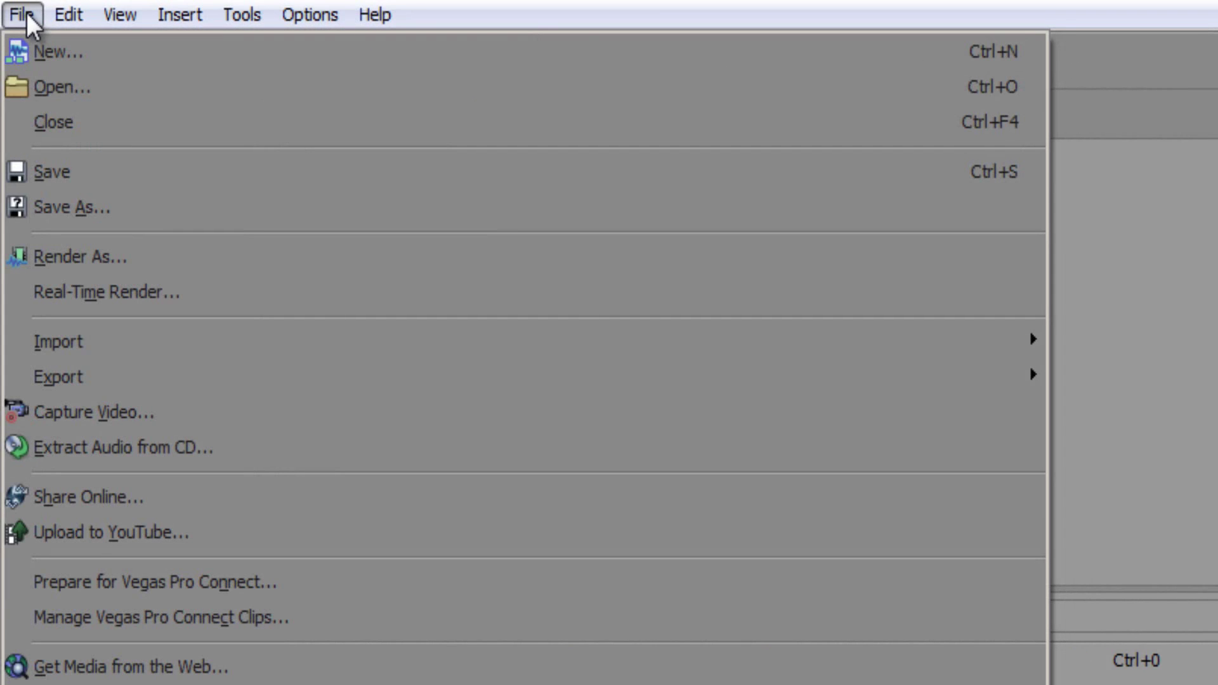
{"action": "left_click", "coordinate": [125, 263]}
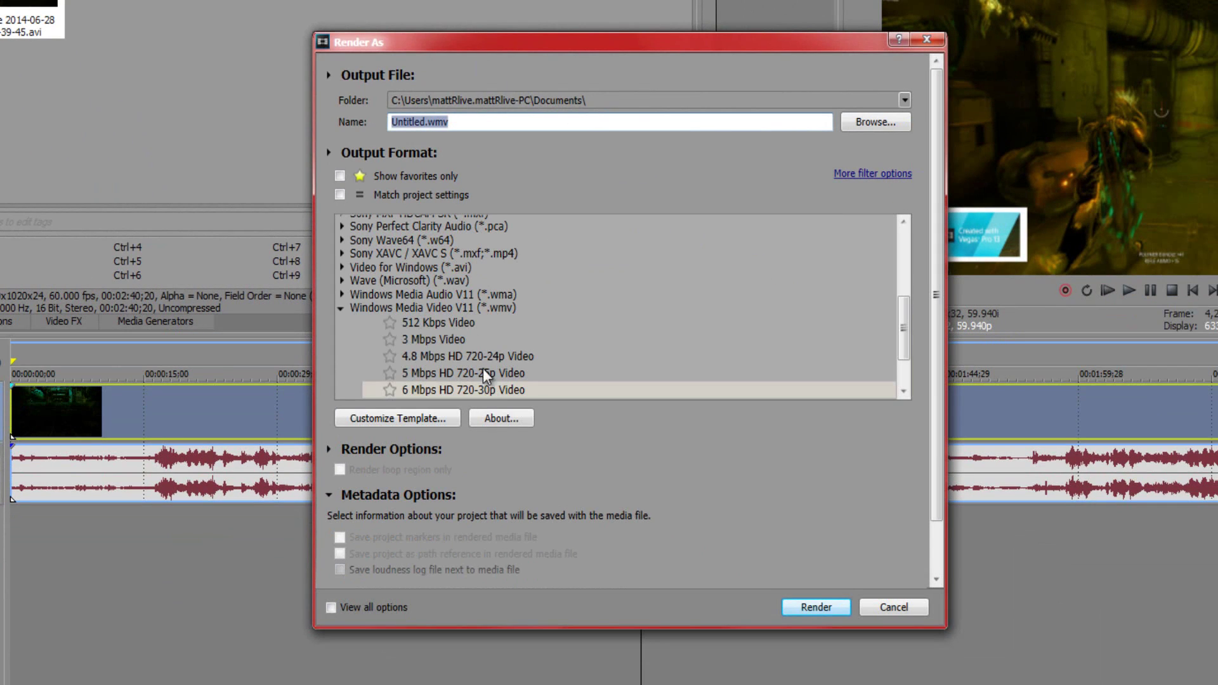
{"action": "left_click_drag", "start_coordinate": [905, 308], "coordinate": [903, 336]}
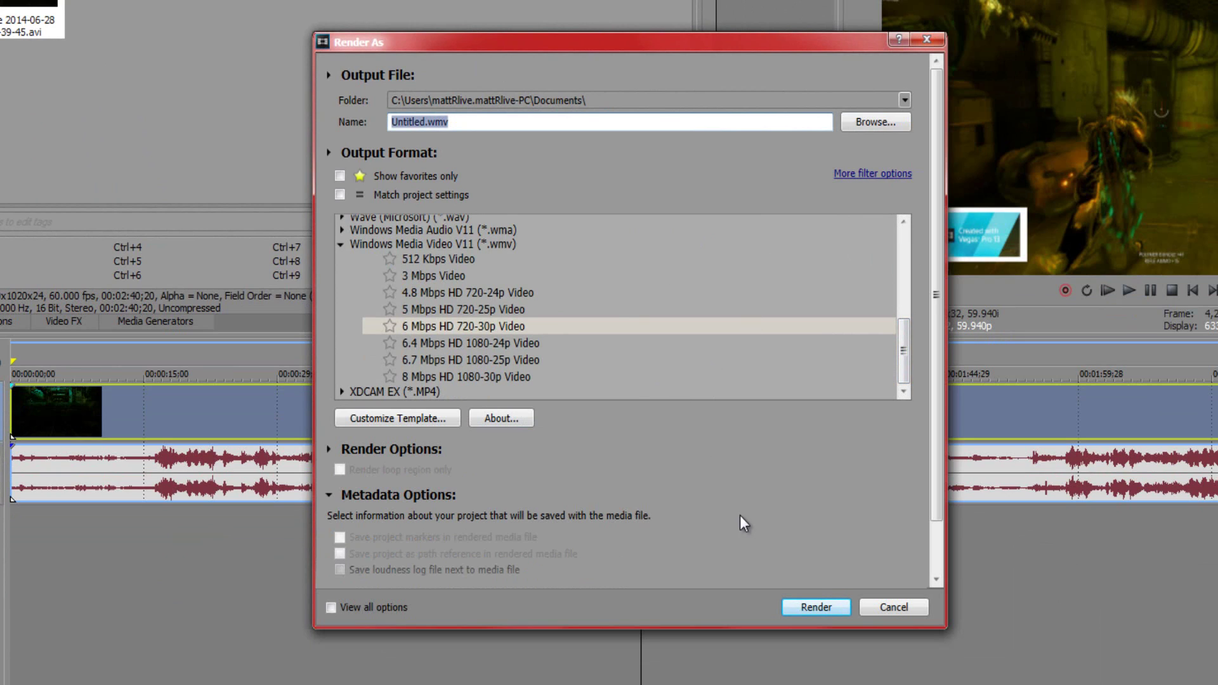
{"action": "left_click", "coordinate": [414, 424]}
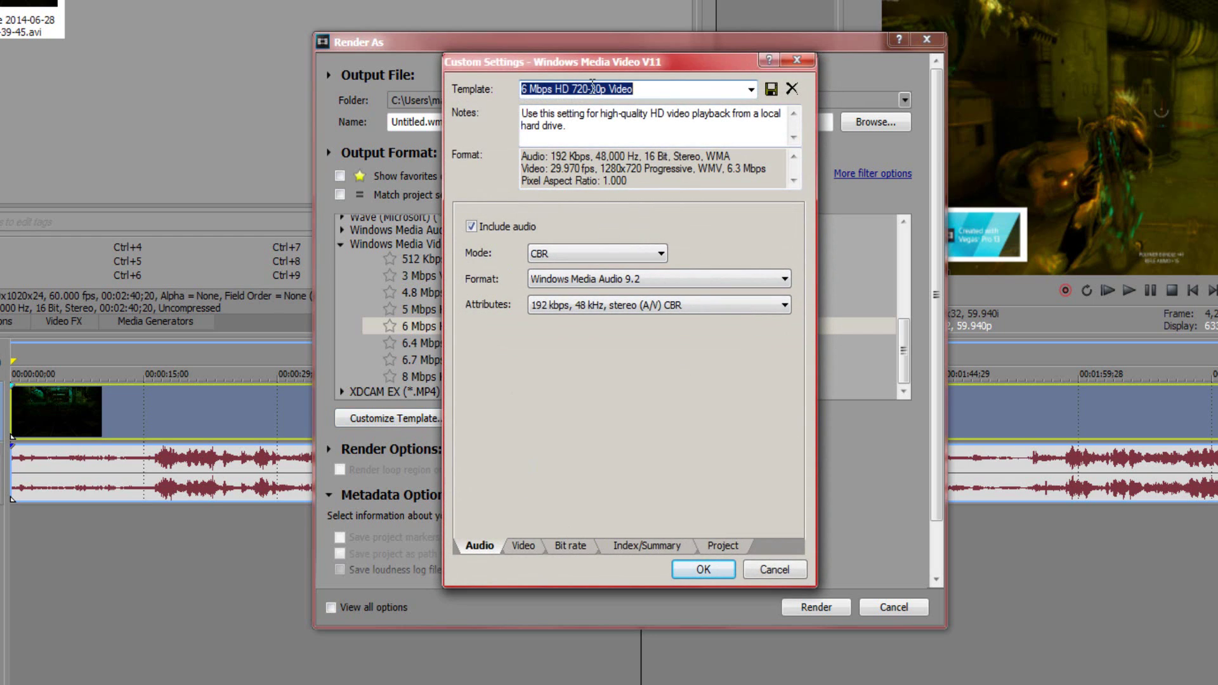
- Change the template name's 30 and 720 to 60 and 1080, making '6 Mbps HD 1080-60p Video'
{"action": "left_click_drag", "start_coordinate": [601, 92], "coordinate": [591, 96]}
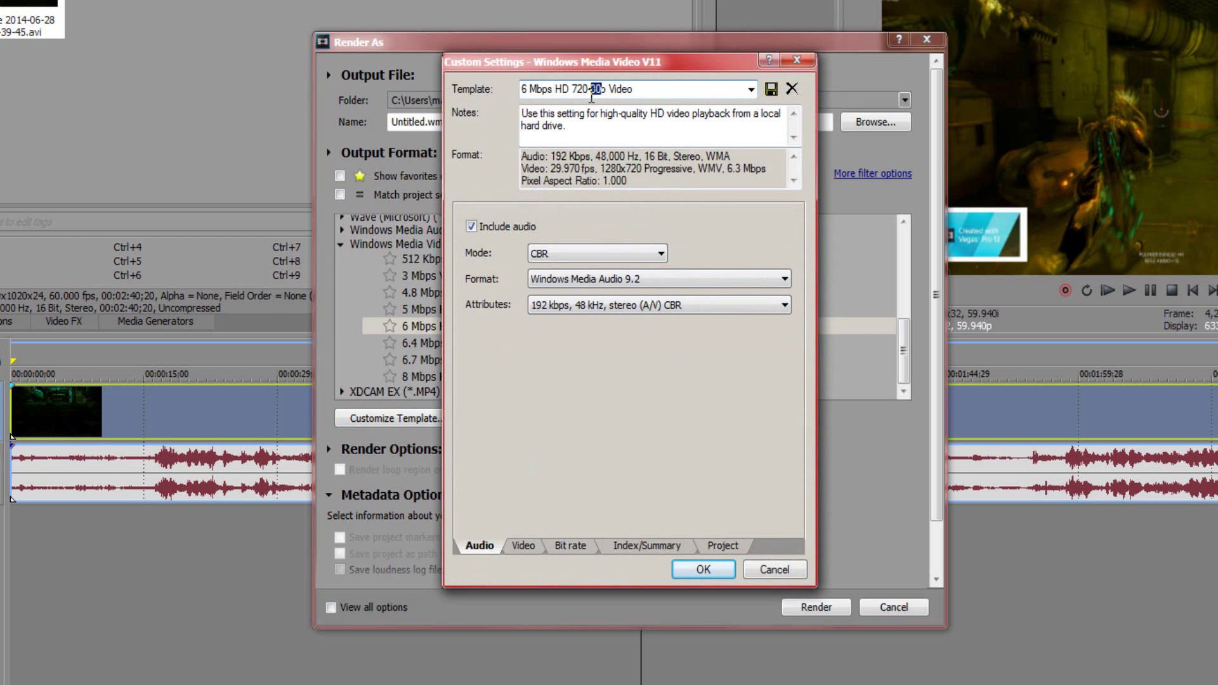
{"action": "type", "text": "60"}
{"action": "left_click_drag", "start_coordinate": [587, 89], "coordinate": [571, 89]}
{"action": "type", "text": "1080"}
{"action": "left_click", "coordinate": [524, 546]}
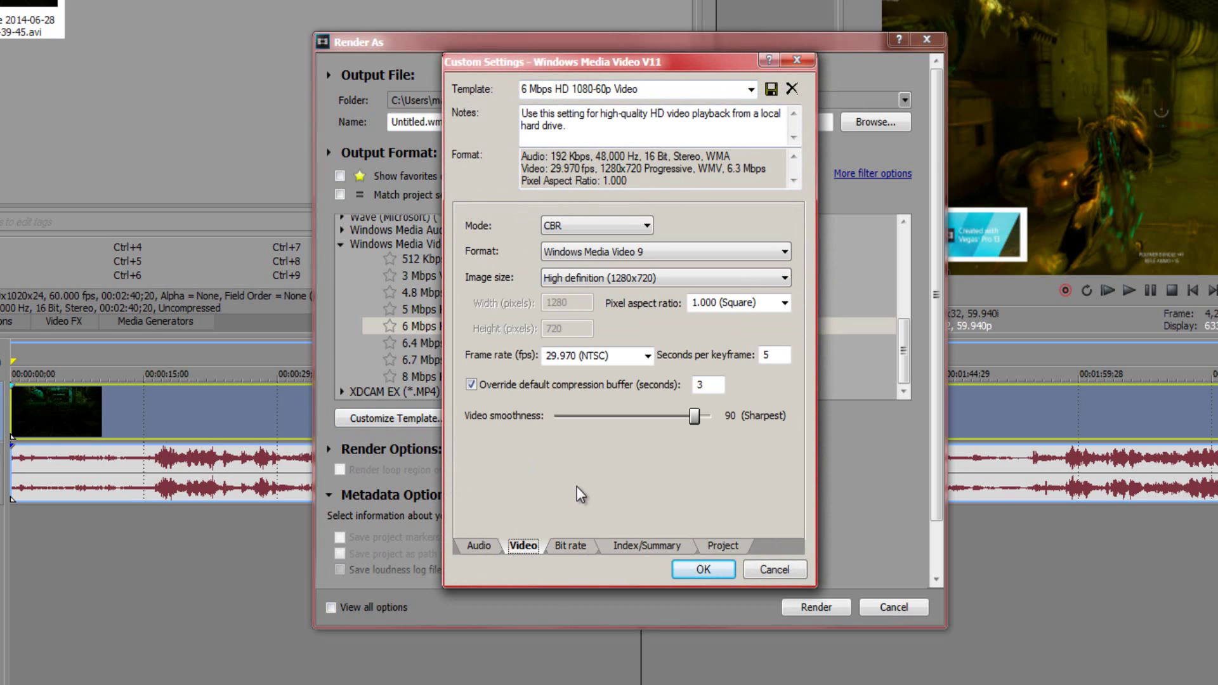
- Set the template's image size to Custom with width 1920 and height 1080
{"action": "left_click", "coordinate": [687, 279]}
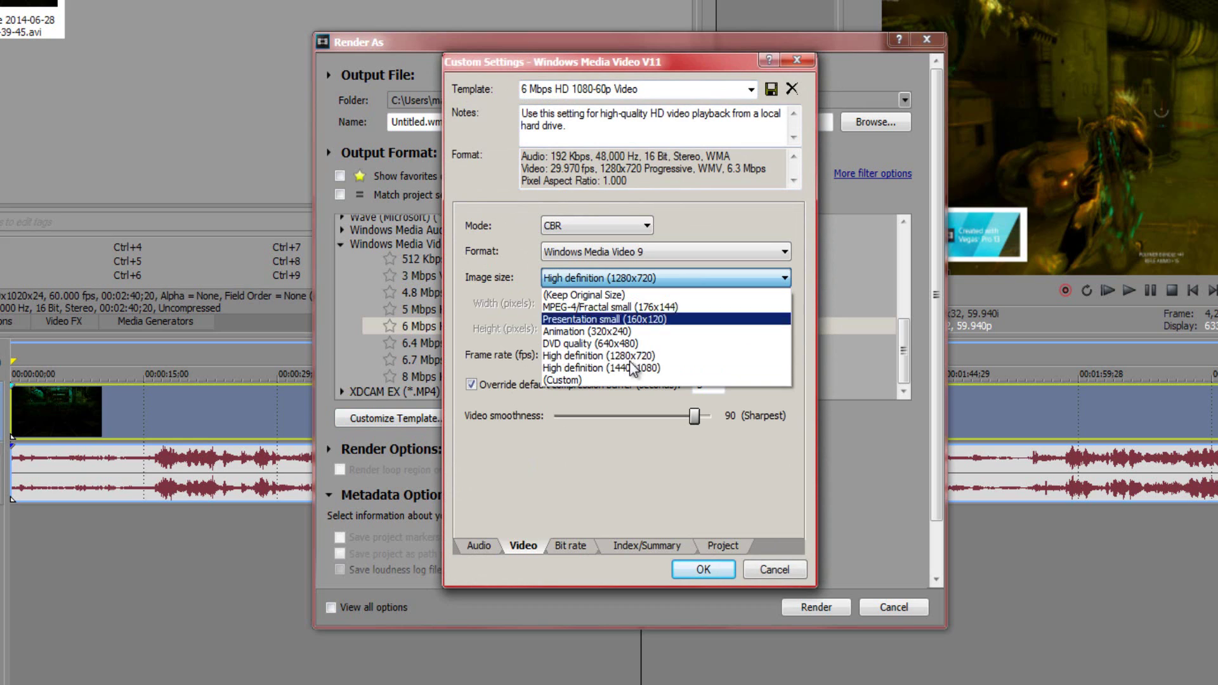
{"action": "left_click", "coordinate": [637, 380]}
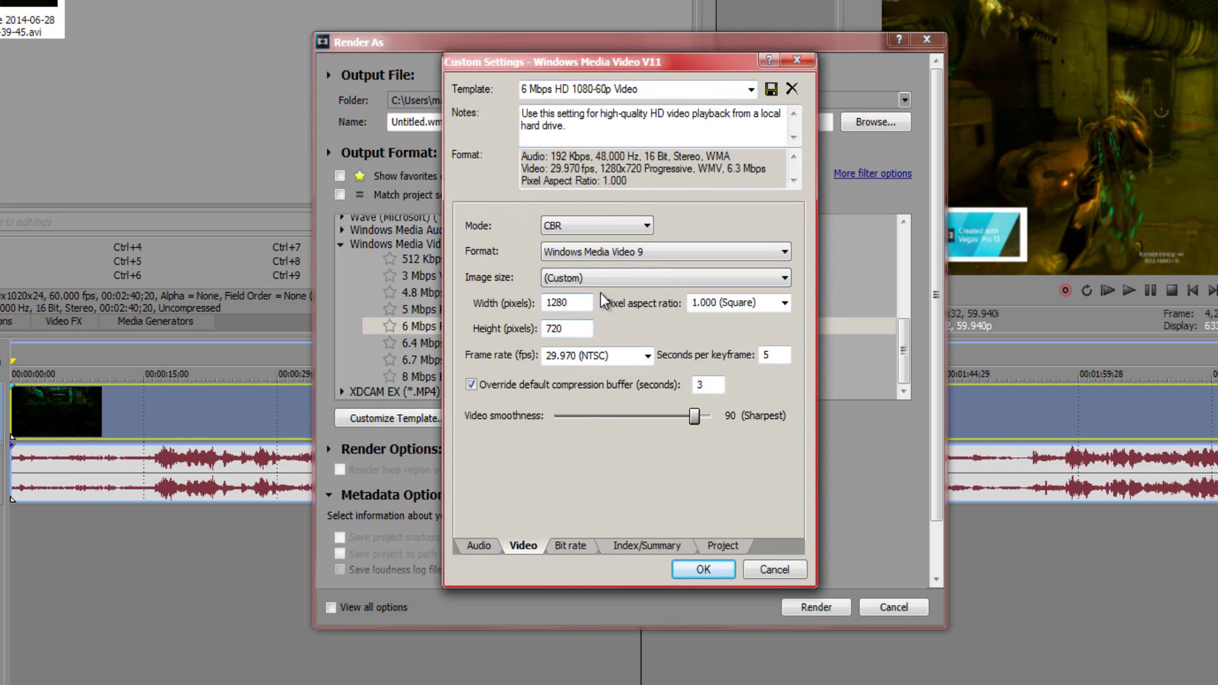
{"action": "left_click_drag", "start_coordinate": [590, 303], "coordinate": [497, 307]}
{"action": "left_click_drag", "start_coordinate": [580, 328], "coordinate": [468, 345]}
{"action": "type", "text": "1"}
{"action": "type", "text": "80"}
{"action": "key", "text": "BackSpace"}
{"action": "key", "text": "BackSpace"}
{"action": "type", "text": "080"}
{"action": "key", "text": "shift+Tab"}
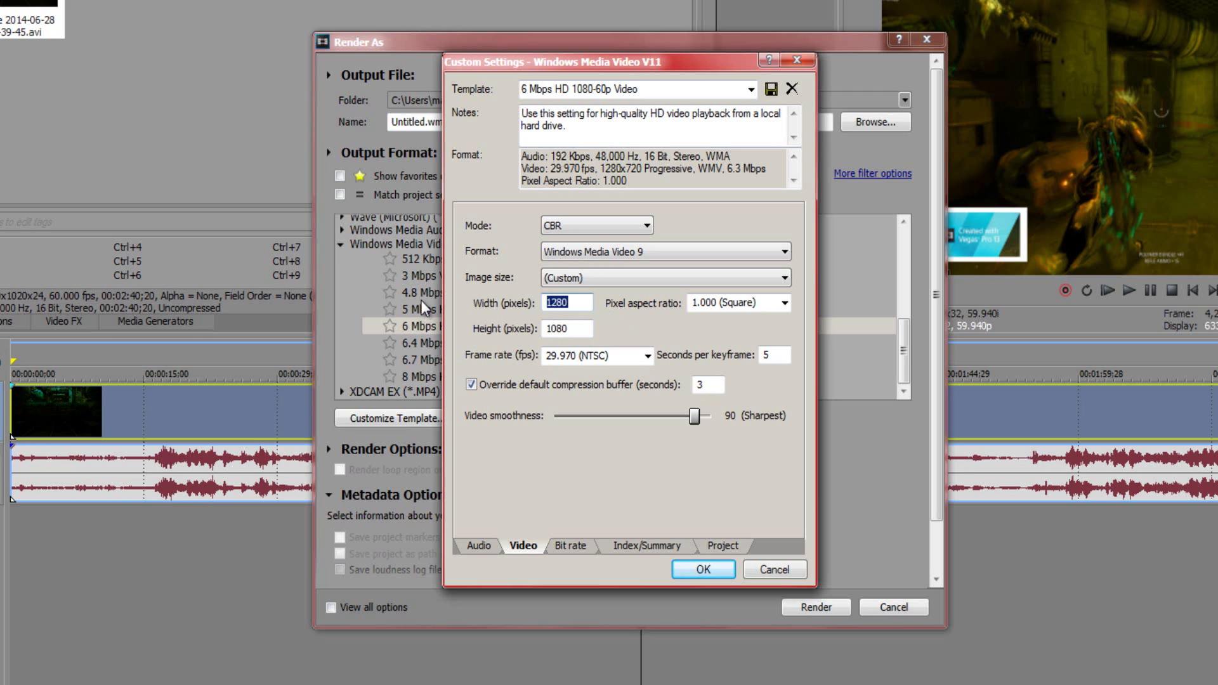
{"action": "type", "text": "1920"}
{"action": "double_click", "coordinate": [569, 302]}
{"action": "double_click", "coordinate": [570, 327]}
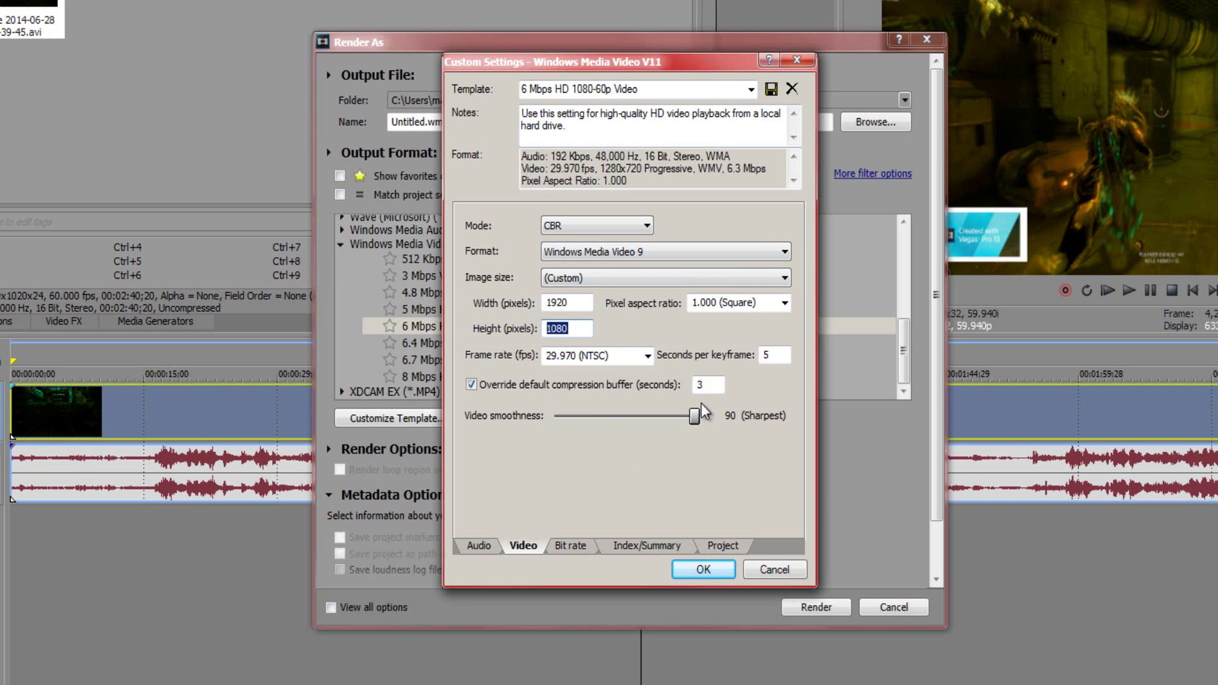
- Raise video smoothness to 100, set frame rate to 59.94 (Double NTSC), and save the template
{"action": "left_click_drag", "start_coordinate": [696, 416], "coordinate": [736, 417]}
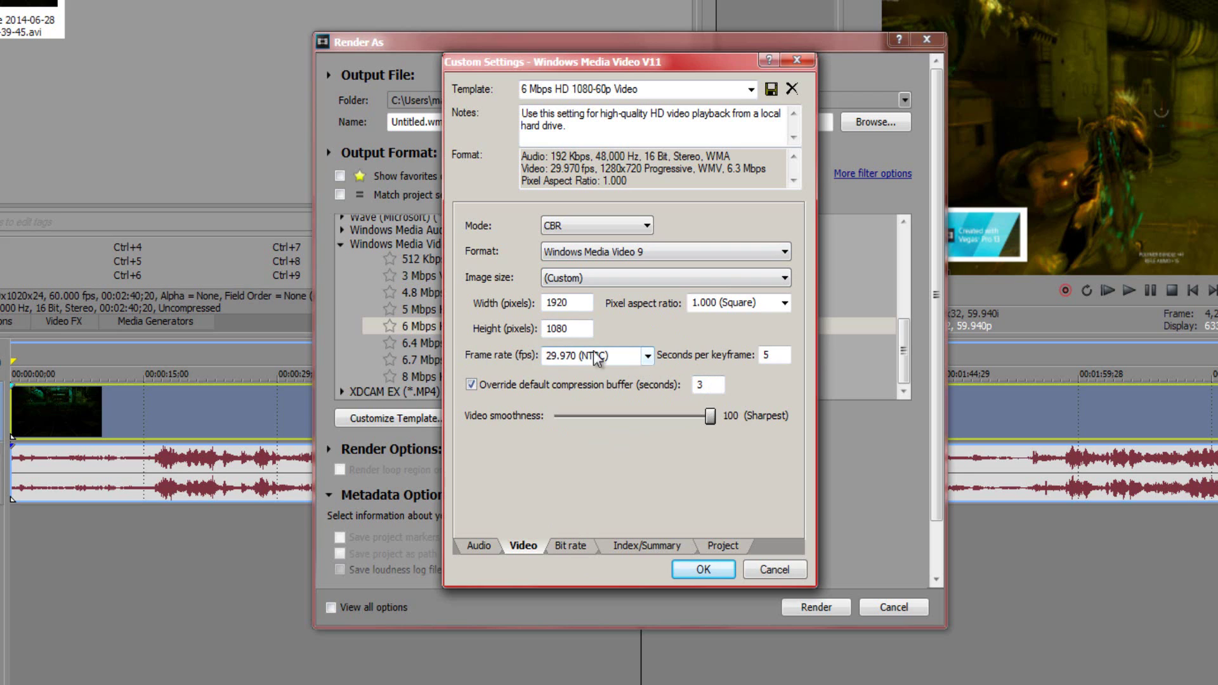
{"action": "left_click", "coordinate": [647, 356]}
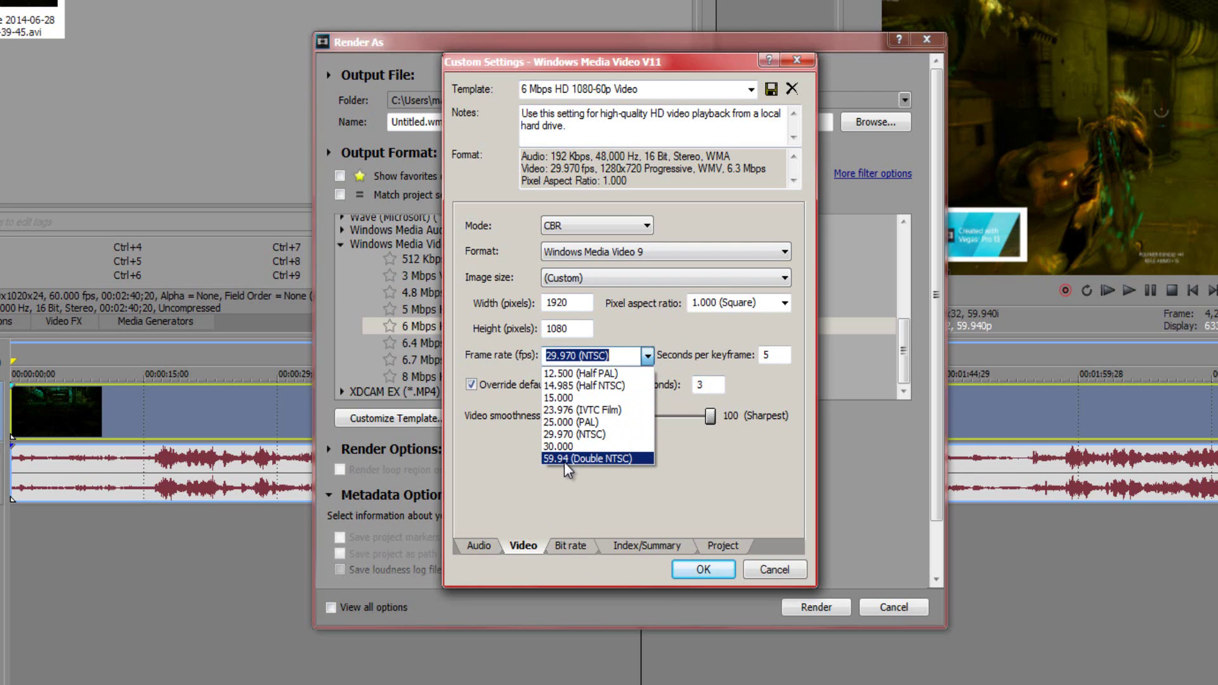
{"action": "left_click", "coordinate": [561, 459]}
{"action": "left_click", "coordinate": [692, 569]}
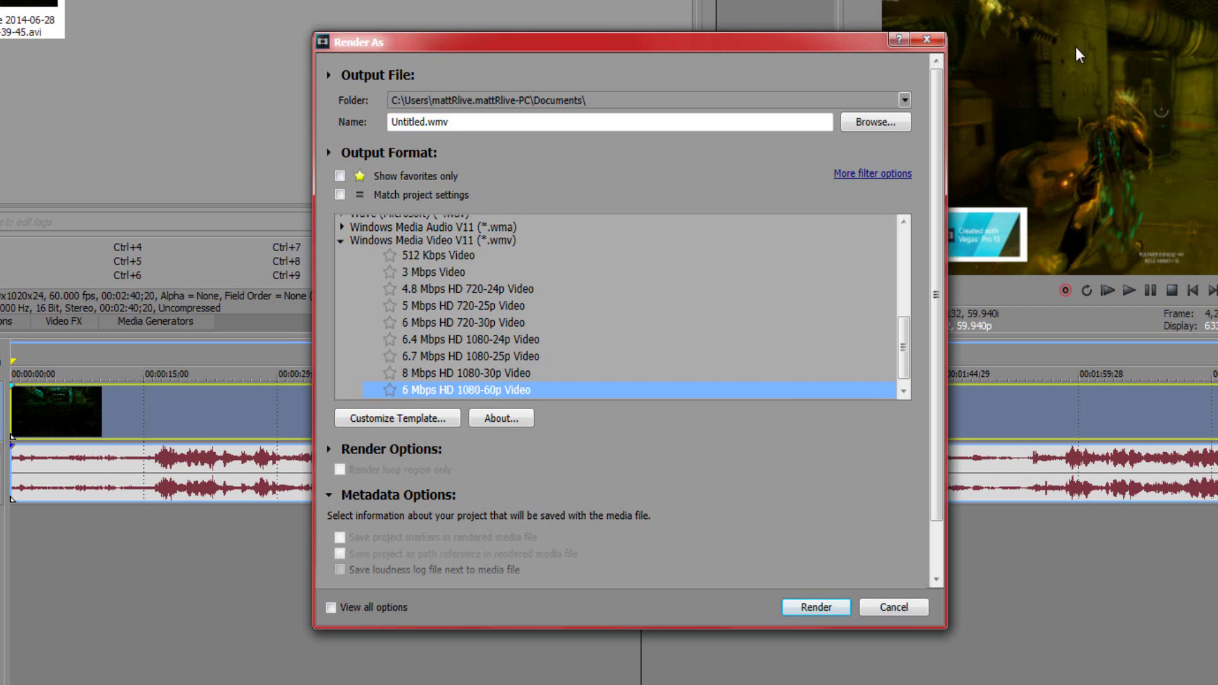
- Render the project to Untitled.wmv with the 6 Mbps HD 1080-60p Video template
{"action": "left_click_drag", "start_coordinate": [778, 43], "coordinate": [600, 56]}
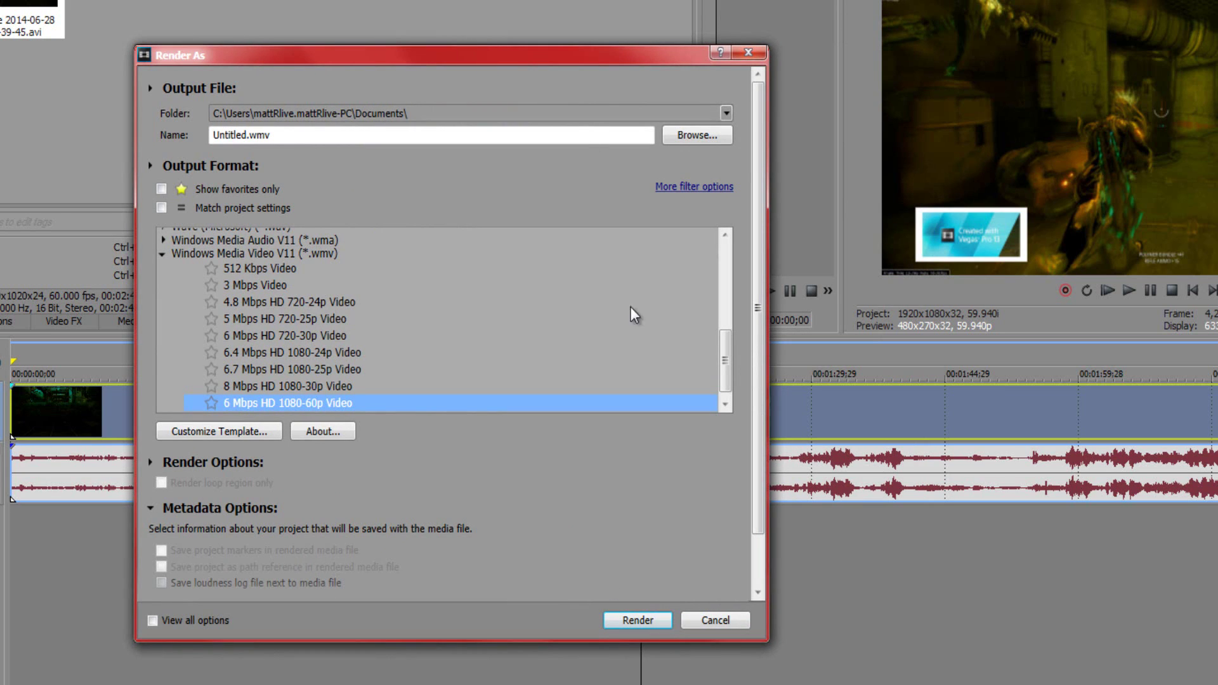
{"action": "left_click", "coordinate": [634, 622]}
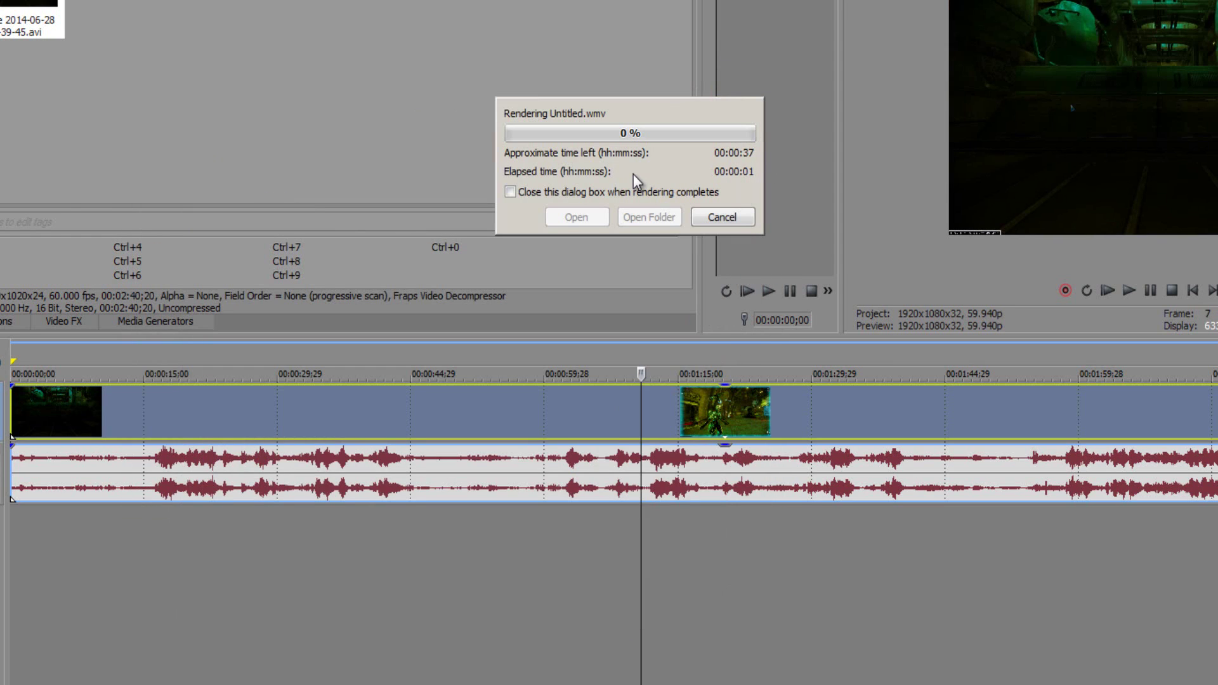